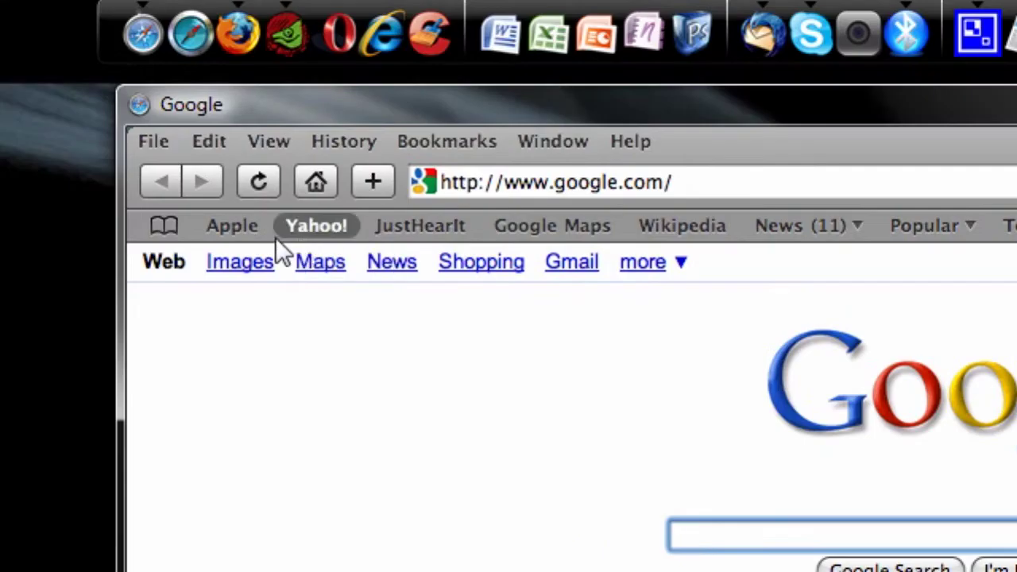
# Step: Go from the Apple bookmark to apple.com Downloads, toggle Top and All Downloads, and search 'safar'
pyautogui.click(399, 228)
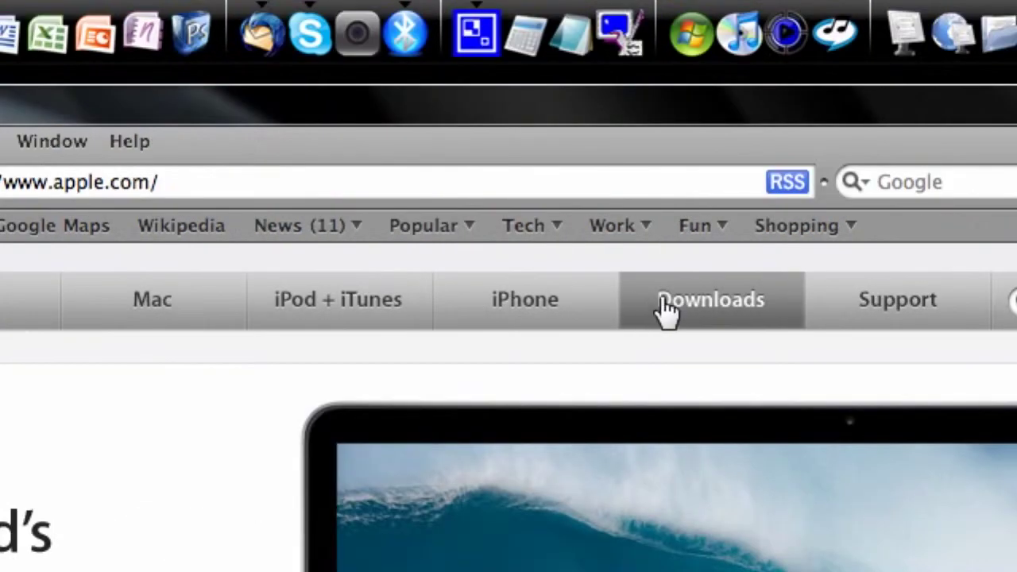
pyautogui.click(998, 311)
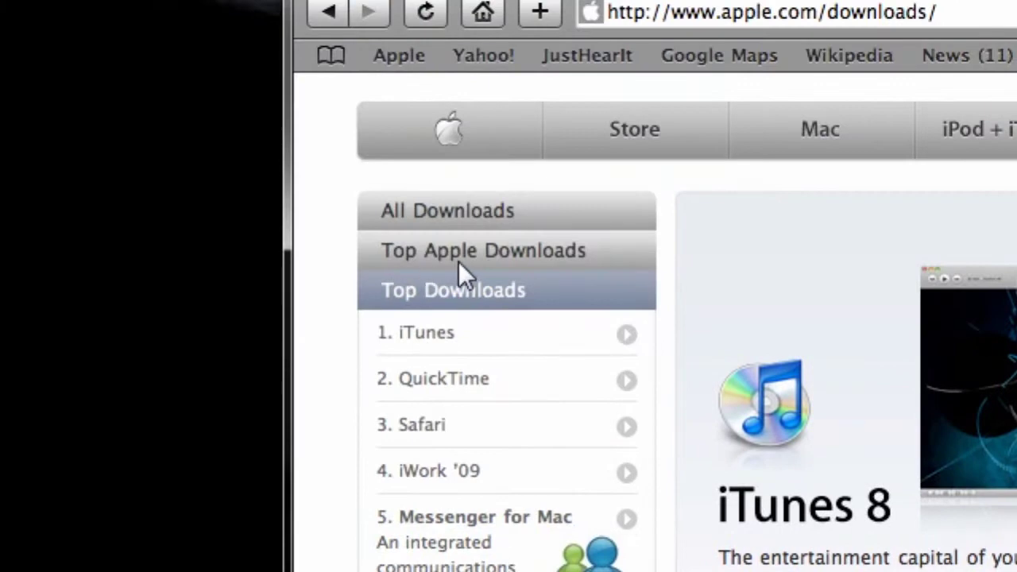
pyautogui.click(461, 255)
pyautogui.click(516, 219)
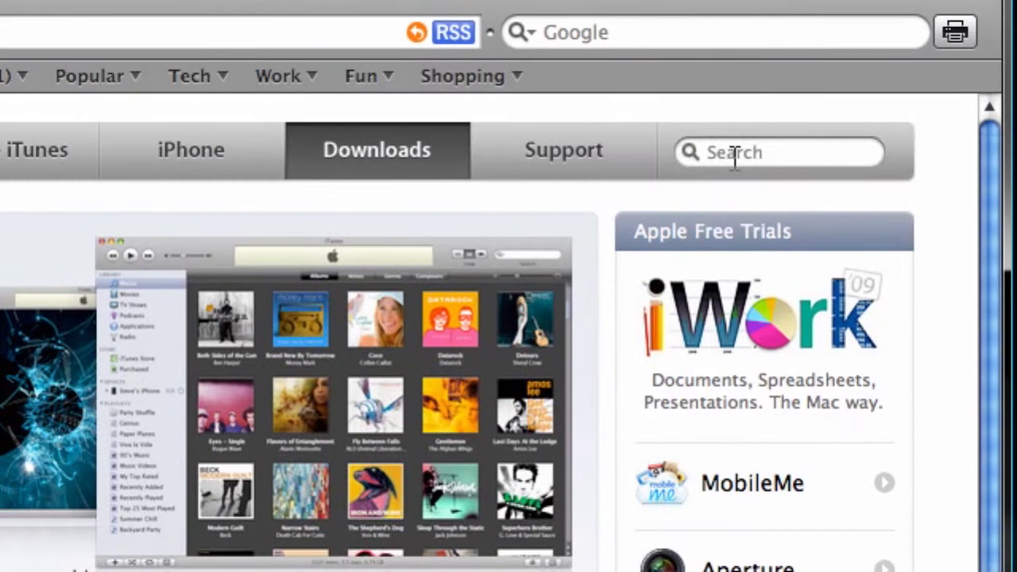
pyautogui.click(734, 154)
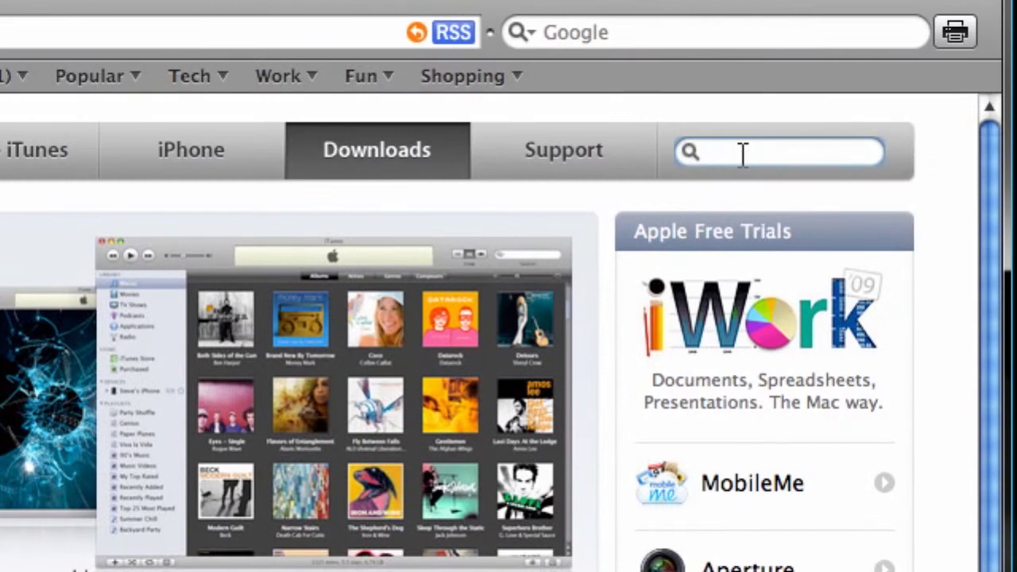
pyautogui.write('safar')
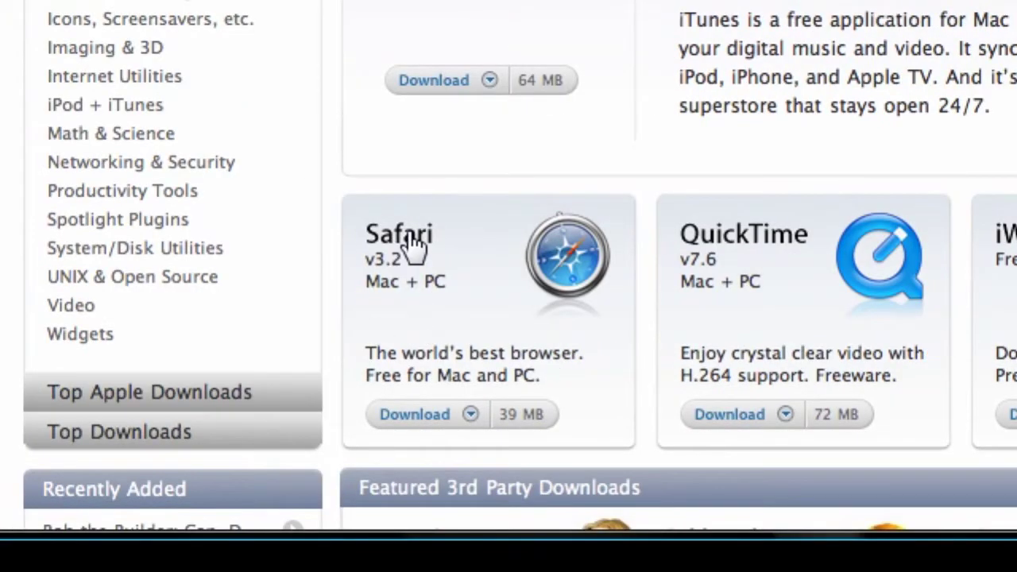
# Step: Open the Safari download tile and follow its link to the 'Plug-ins for Safari on Windows' list
pyautogui.click(413, 246)
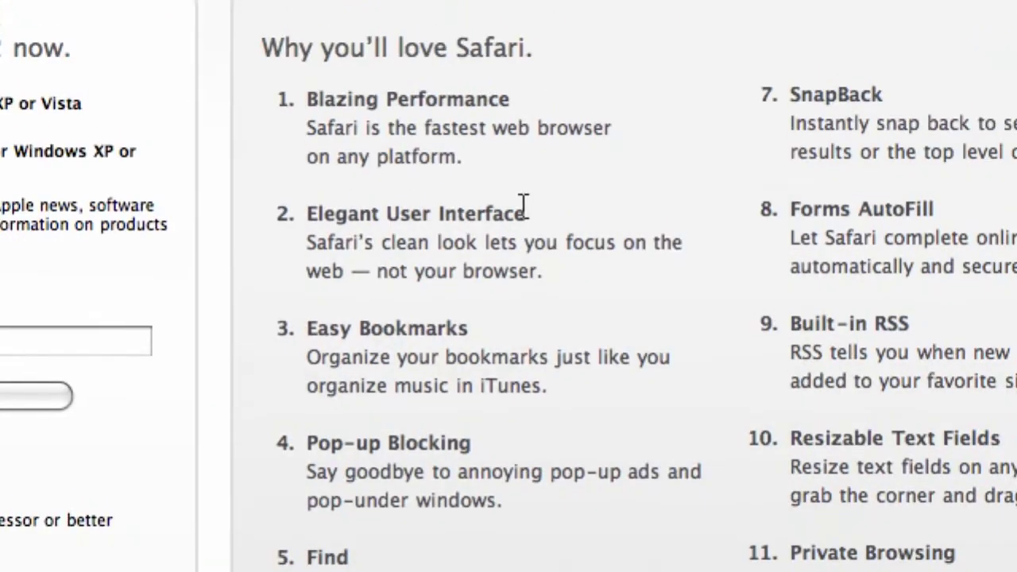
pyautogui.scroll(5, 534, 458)
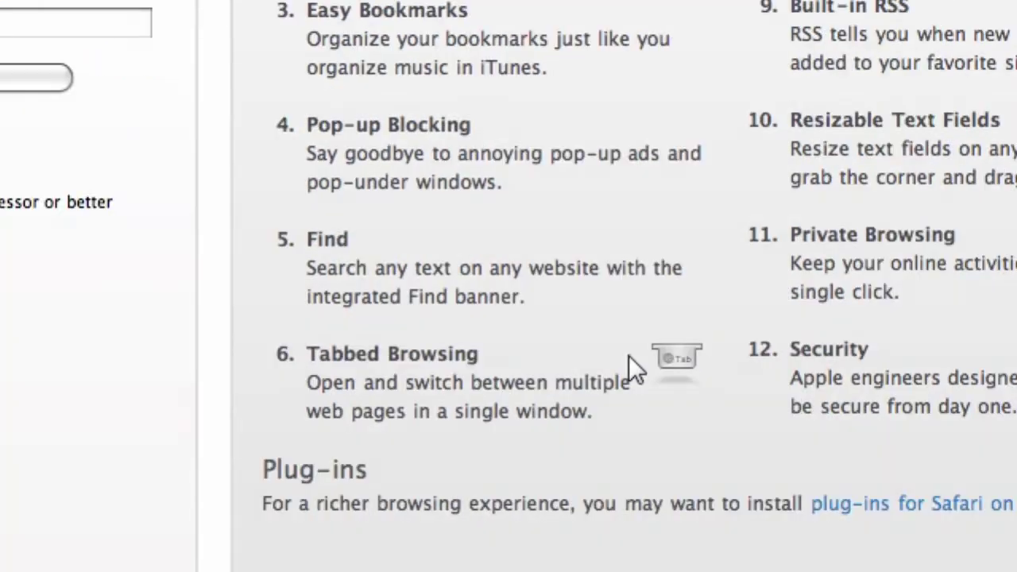
pyautogui.scroll(-3, 604, 342)
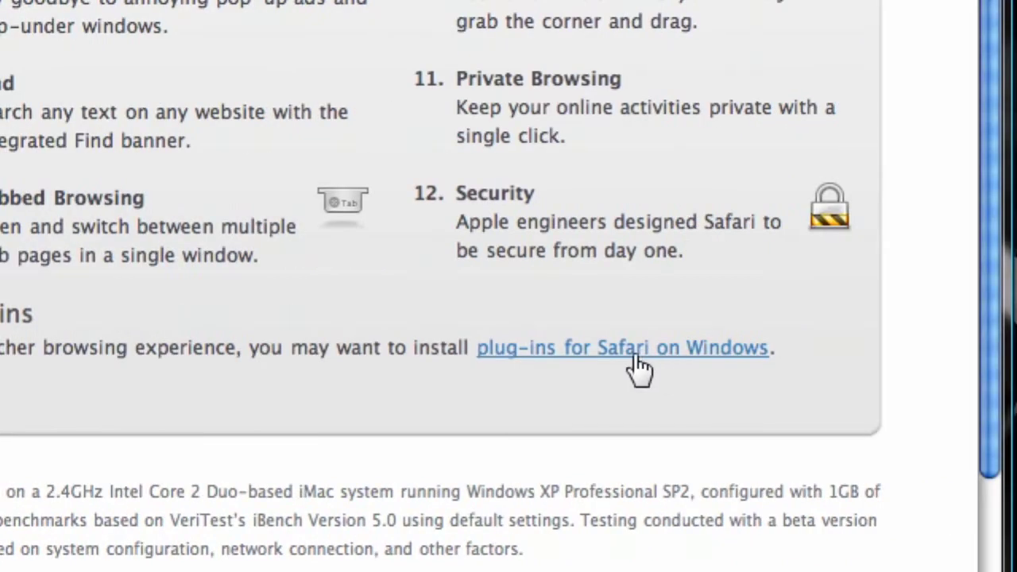
pyautogui.click(950, 349)
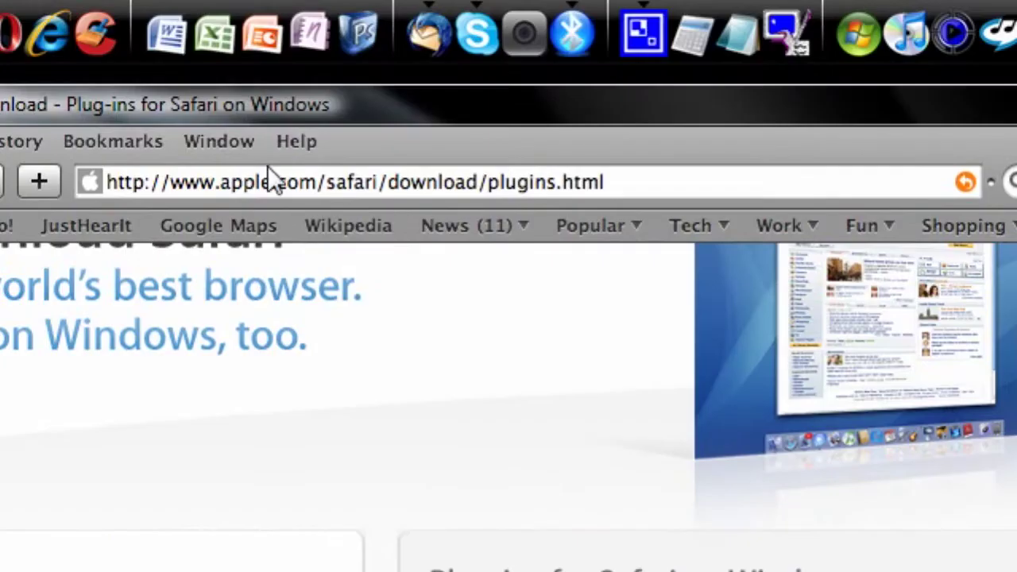
pyautogui.click(218, 138)
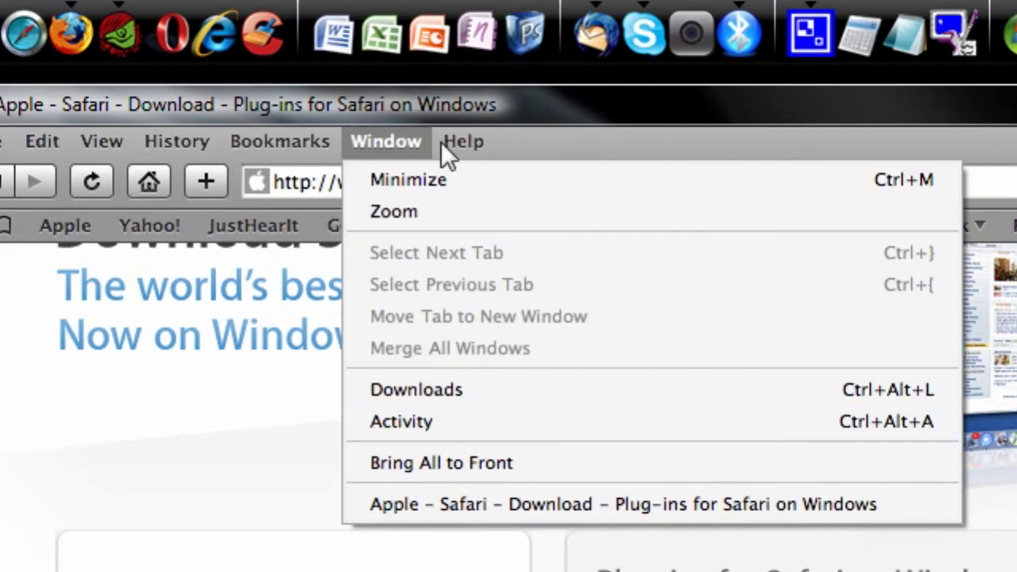
pyautogui.moveTo(476, 144)
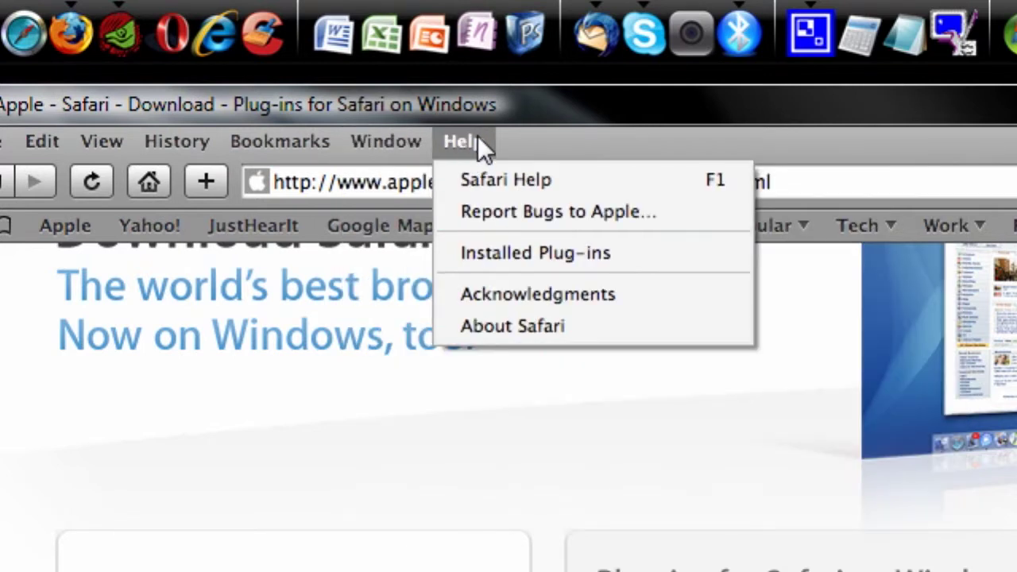
pyautogui.click(548, 253)
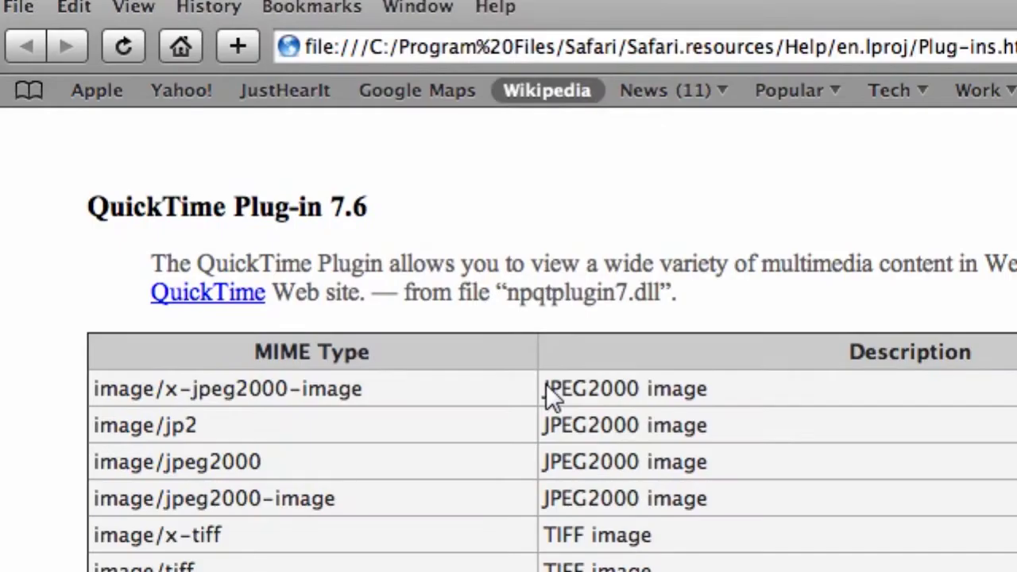
pyautogui.scroll(-10, 608, 424)
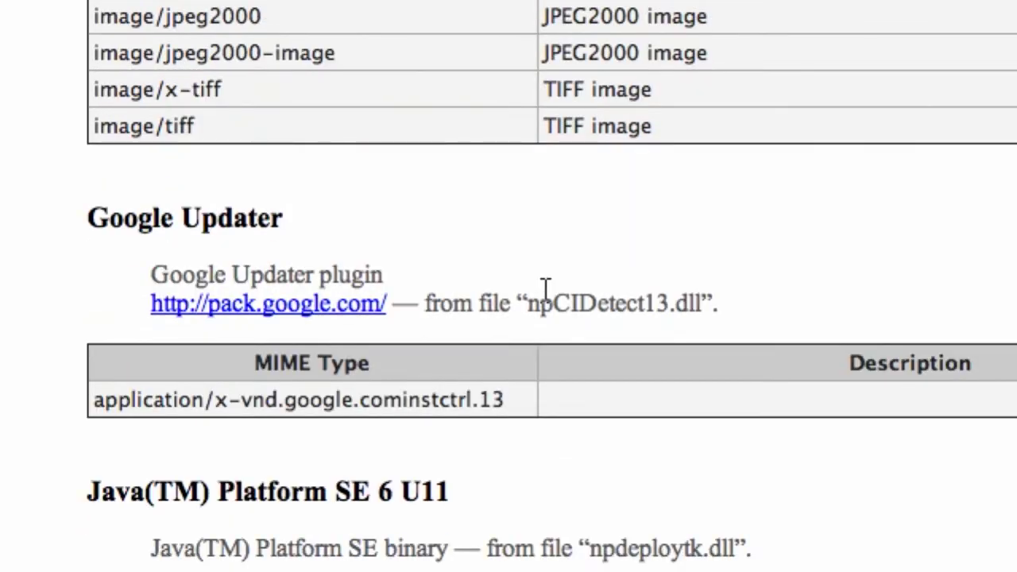
pyautogui.scroll(-5, 481, 274)
pyautogui.scroll(5, 447, 198)
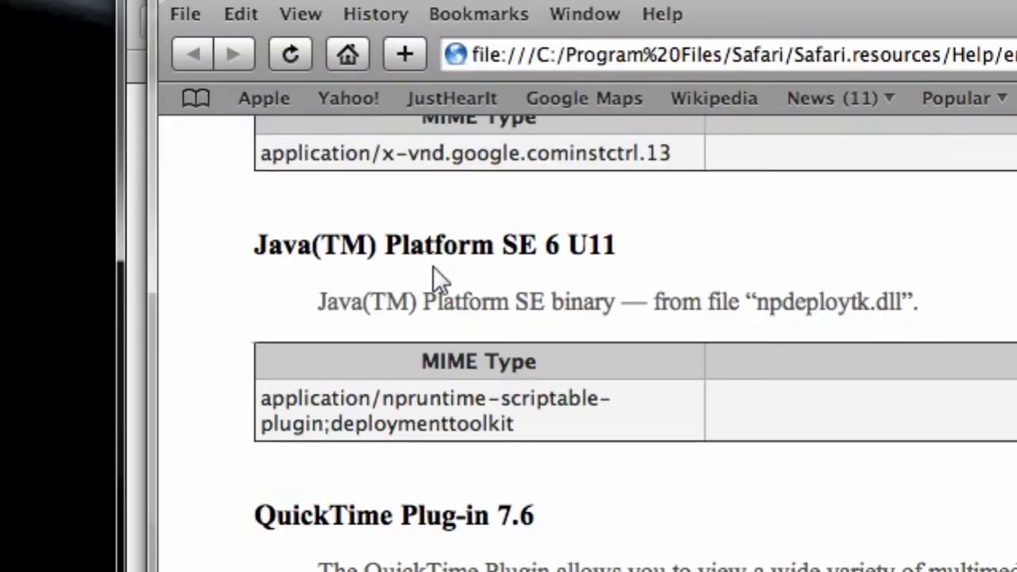
pyautogui.scroll(-15, 547, 402)
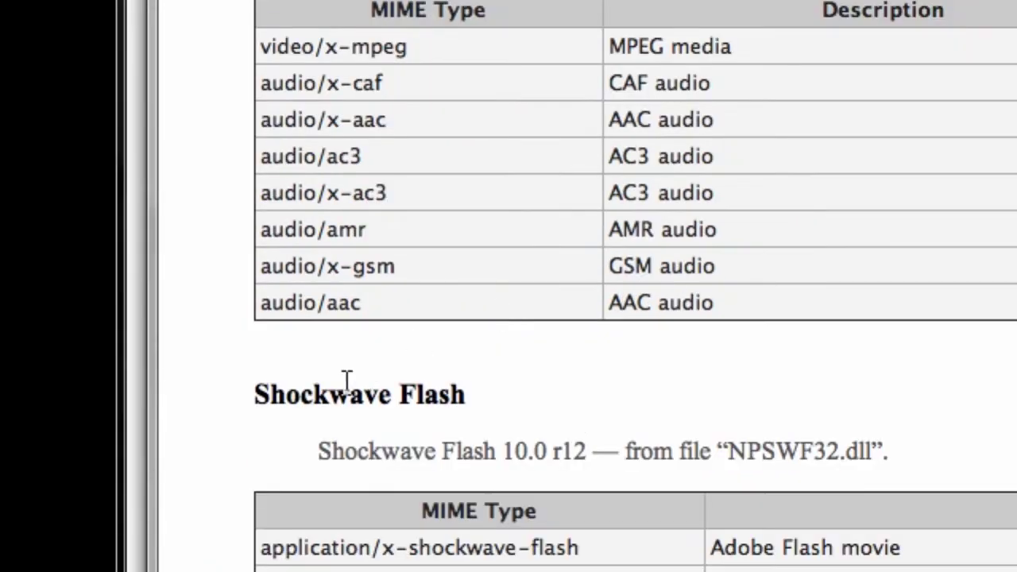
pyautogui.scroll(-15, 493, 370)
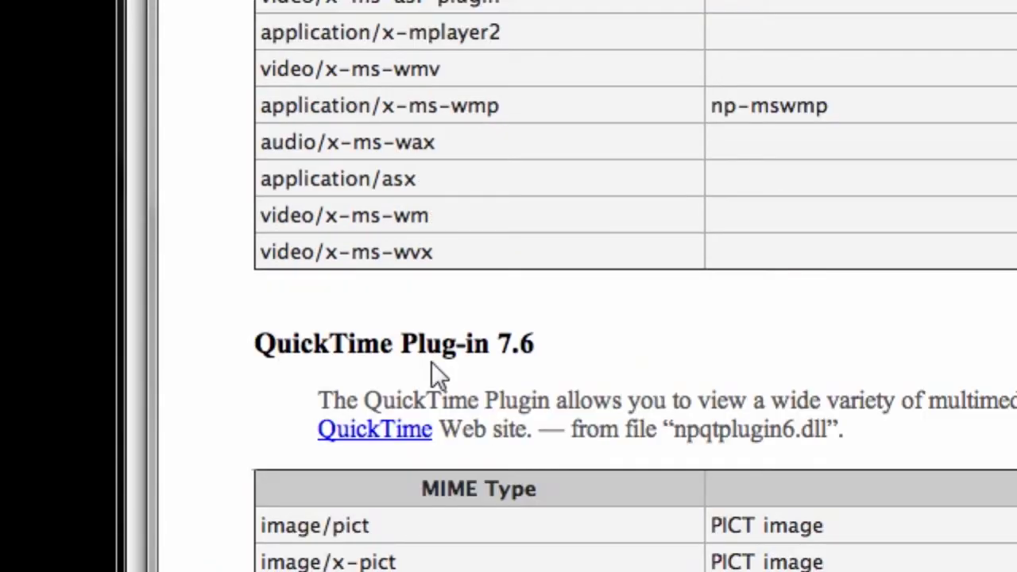
pyautogui.scroll(-15, 552, 352)
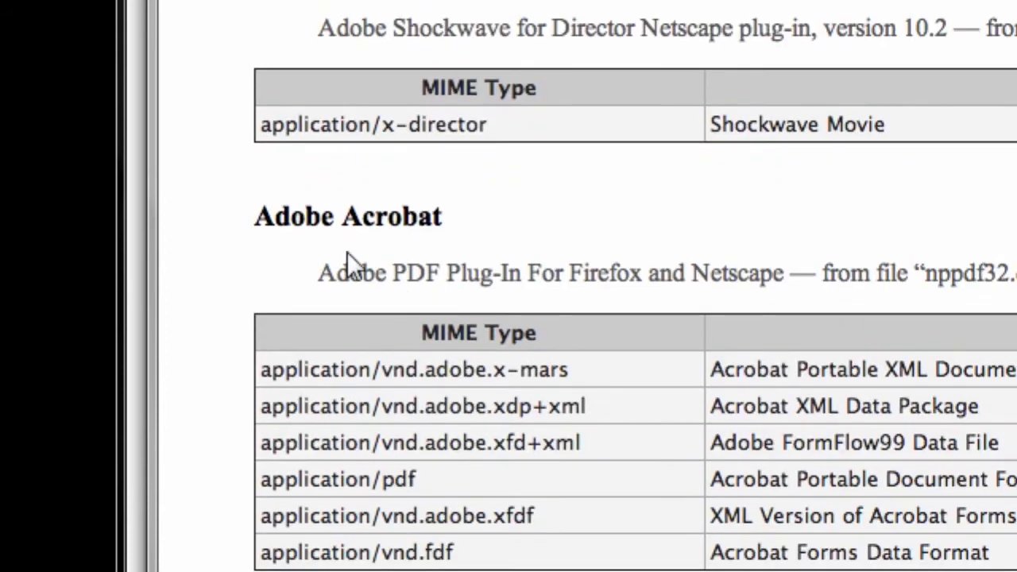
pyautogui.scroll(-15, 429, 234)
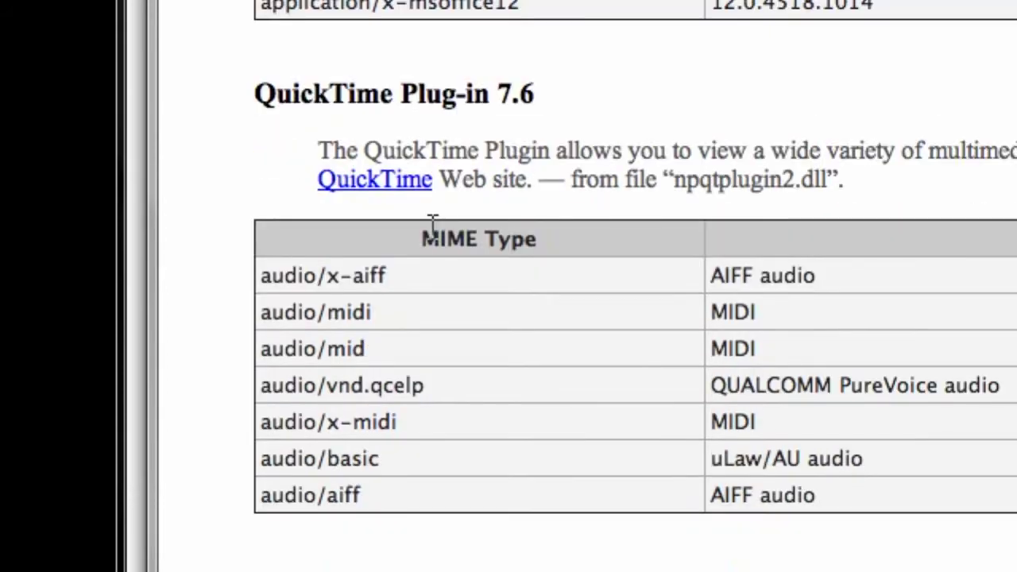
pyautogui.scroll(-15, 450, 230)
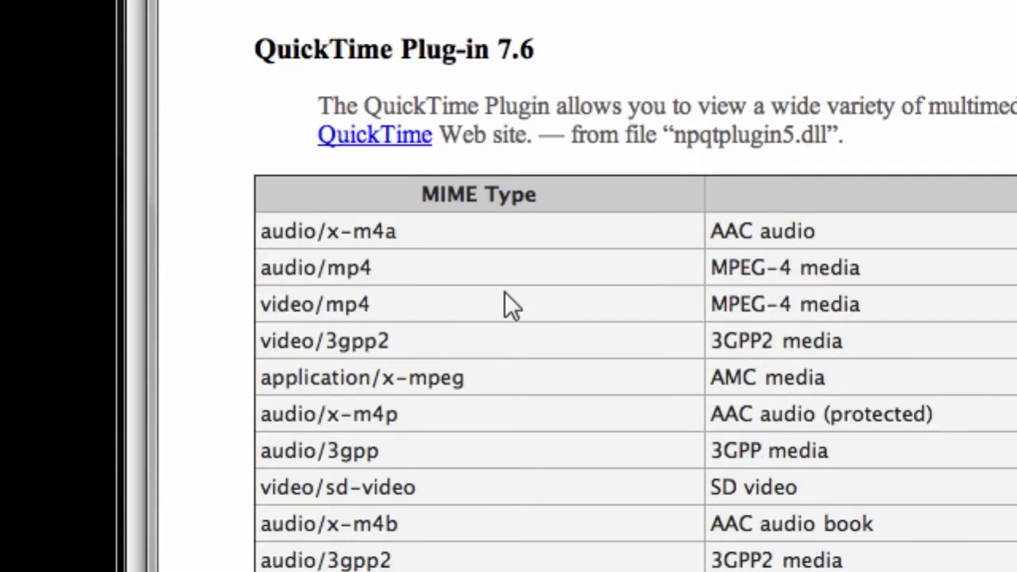
pyautogui.scroll(-10, 516, 294)
pyautogui.scroll(6, 519, 181)
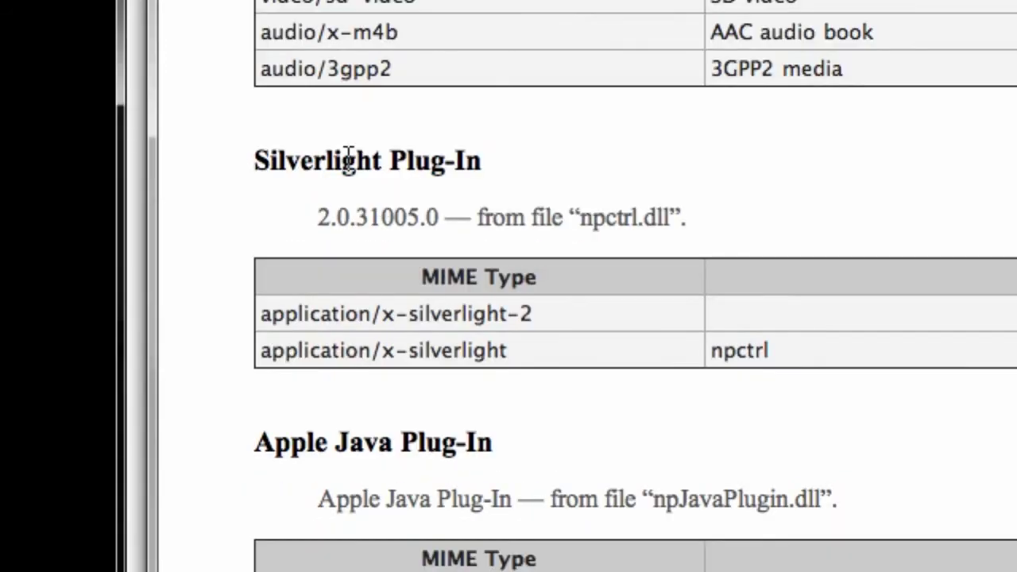
pyautogui.scroll(-6, 486, 429)
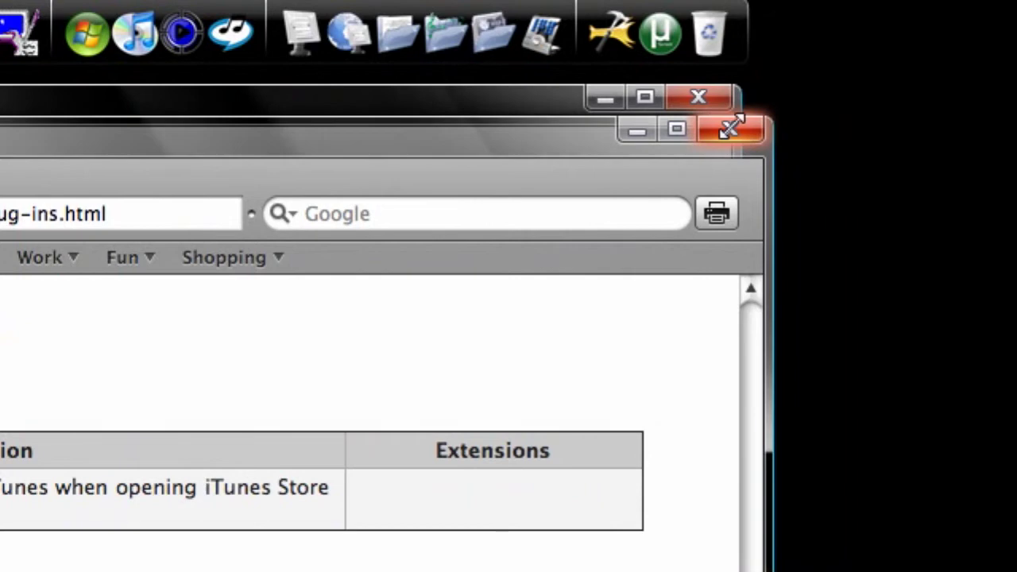
# Step: Close the Installed Plug-ins window and Safari, then launch WebKit nightly from the dock
pyautogui.click(998, 129)
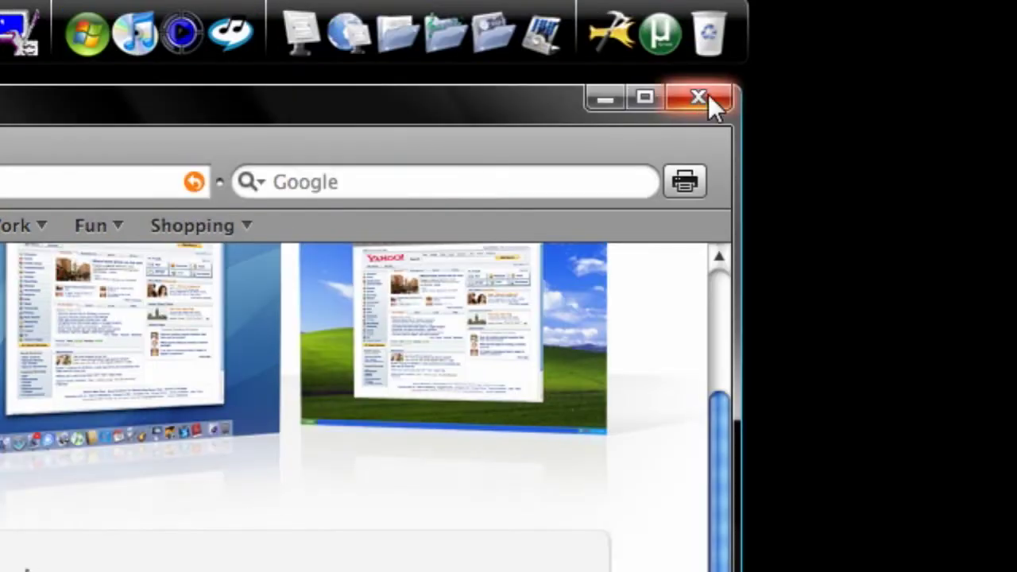
pyautogui.click(698, 98)
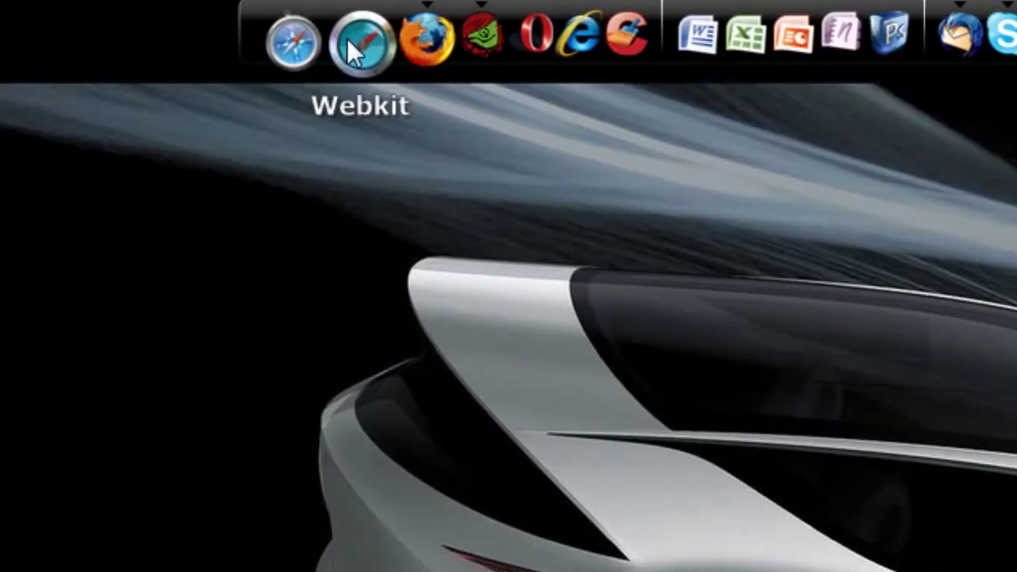
pyautogui.click(347, 39)
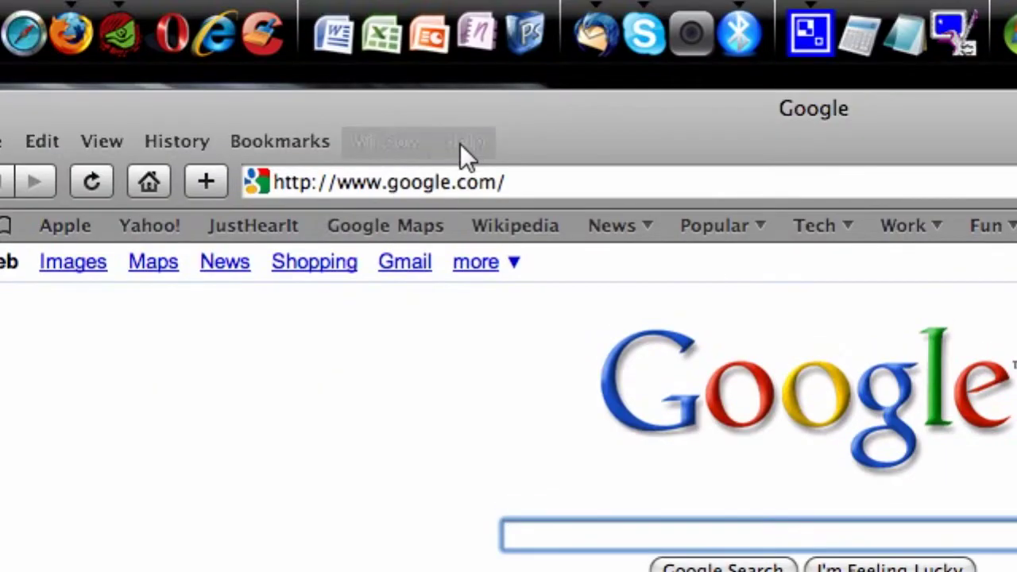
# Step: View WebKit's Help > Installed Plug-ins list, scroll through it, and close it
pyautogui.click(464, 141)
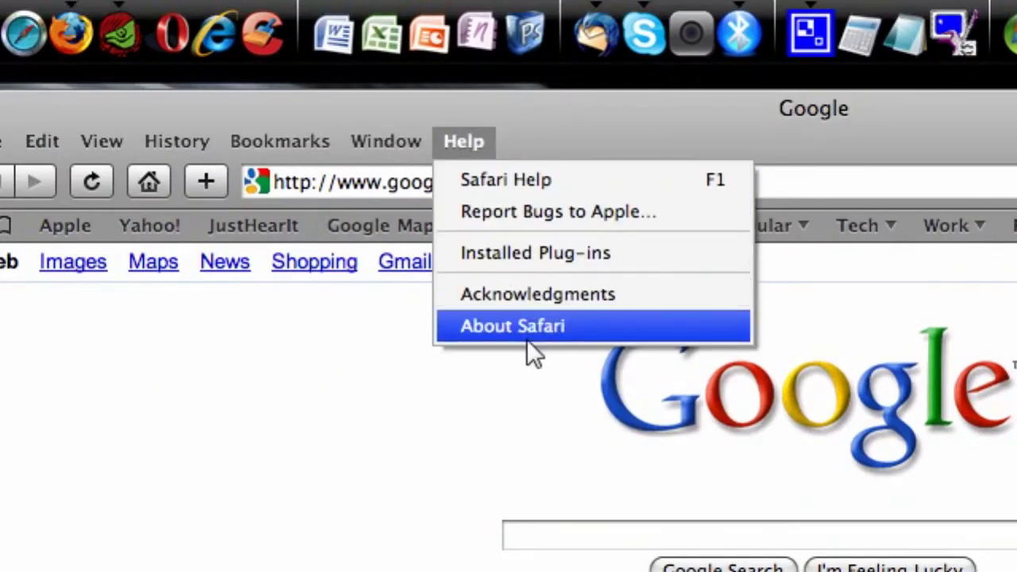
pyautogui.click(587, 253)
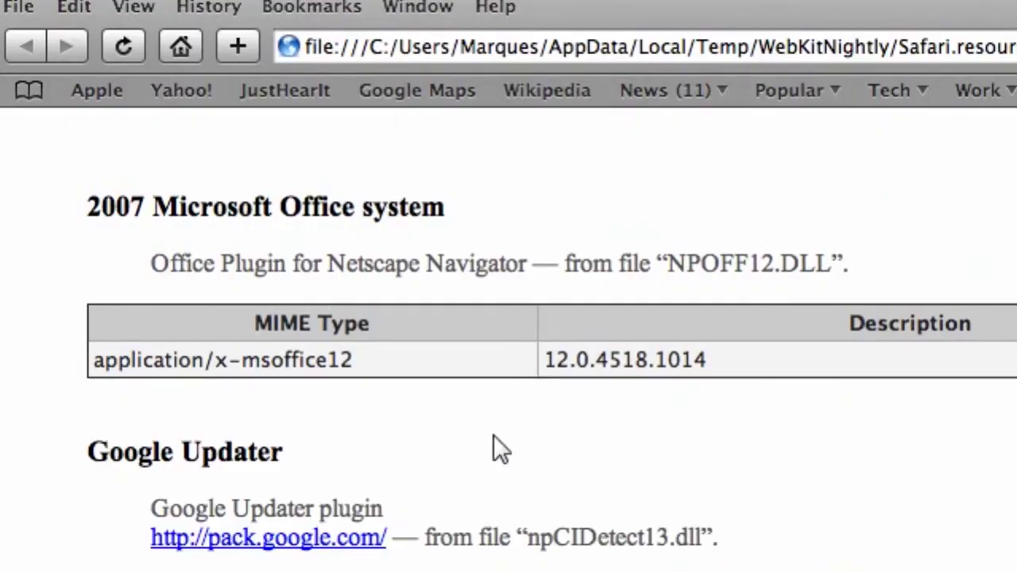
pyautogui.scroll(-15, 450, 270)
pyautogui.scroll(-3, 450, 281)
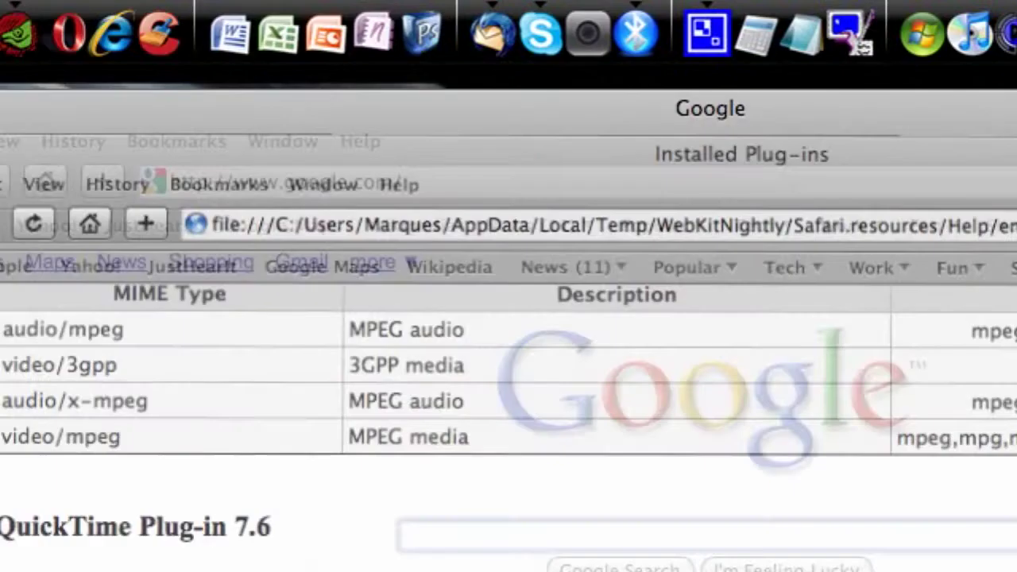
pyautogui.click(745, 142)
# Step: In WebKit, go from apple.com via Downloads and the Safari page to the Windows plug-ins page
pyautogui.click(310, 230)
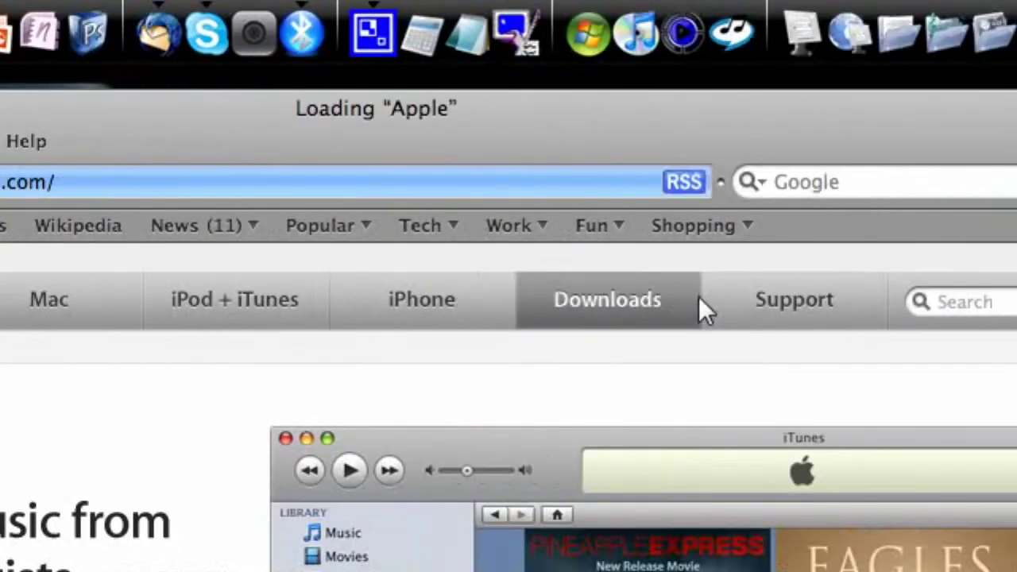
pyautogui.click(617, 301)
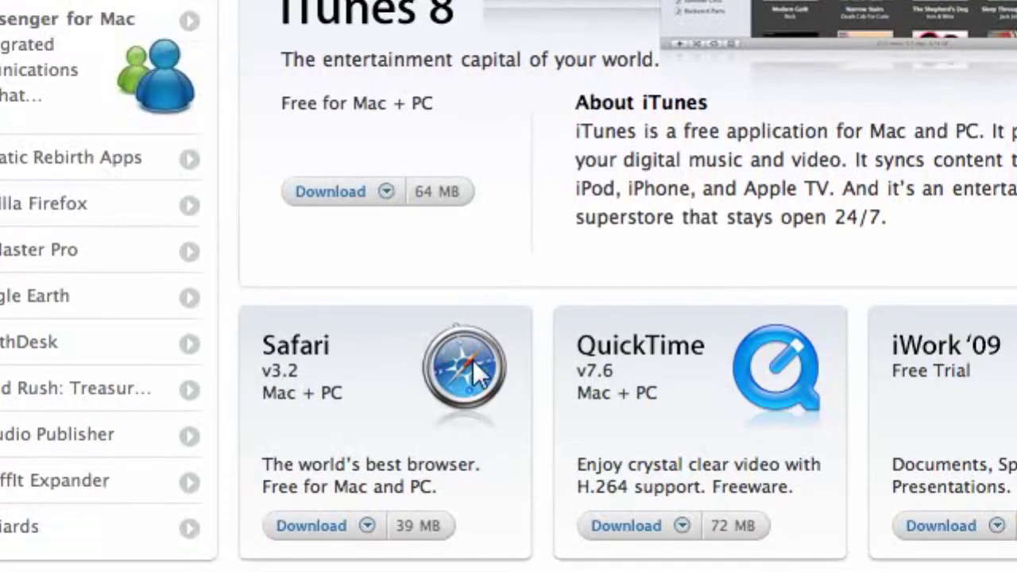
pyautogui.click(473, 360)
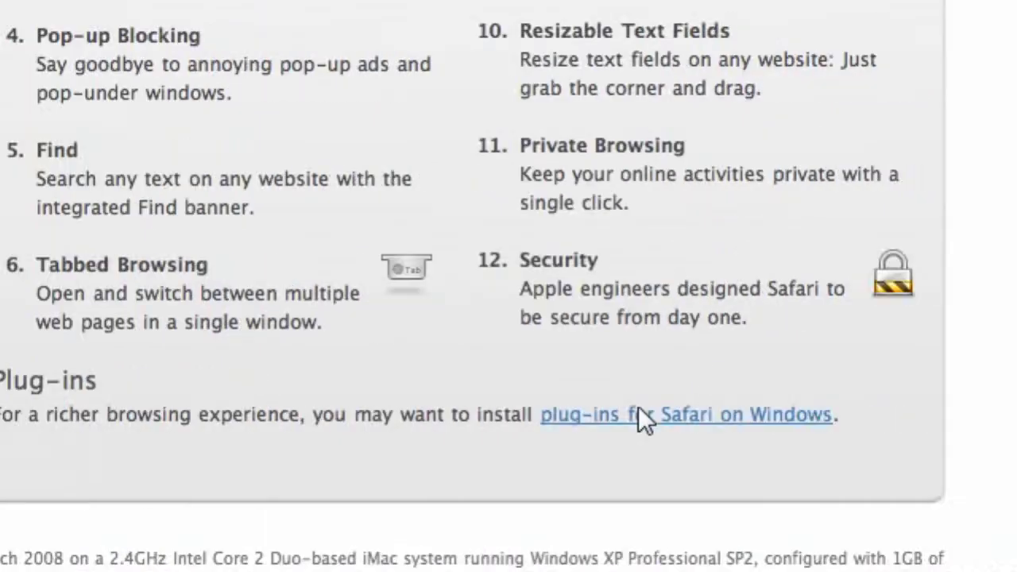
pyautogui.click(642, 417)
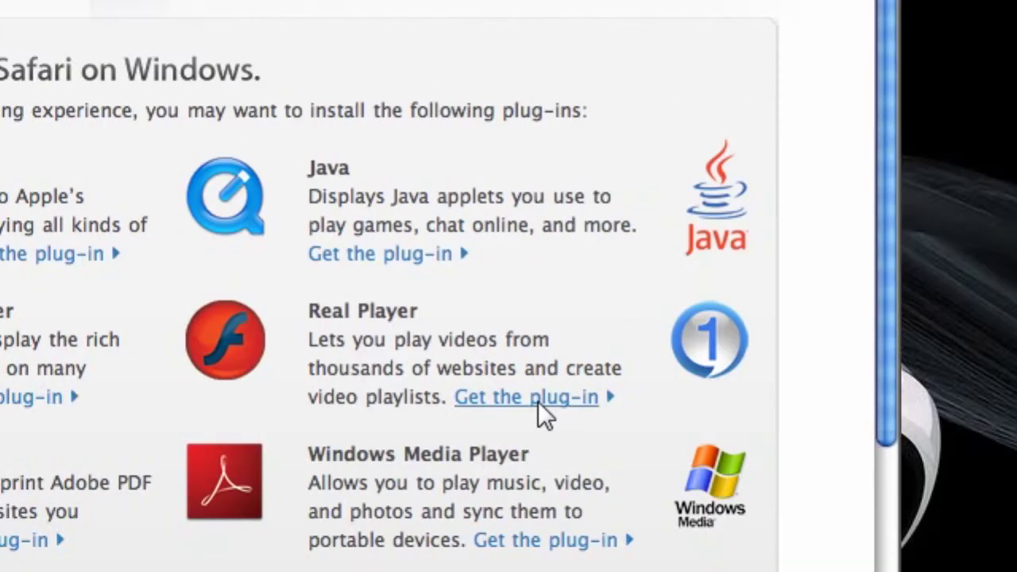
# Step: Follow Real Player's 'Get the plug-in' link to the RealPlayer download page on real.com
pyautogui.click(538, 401)
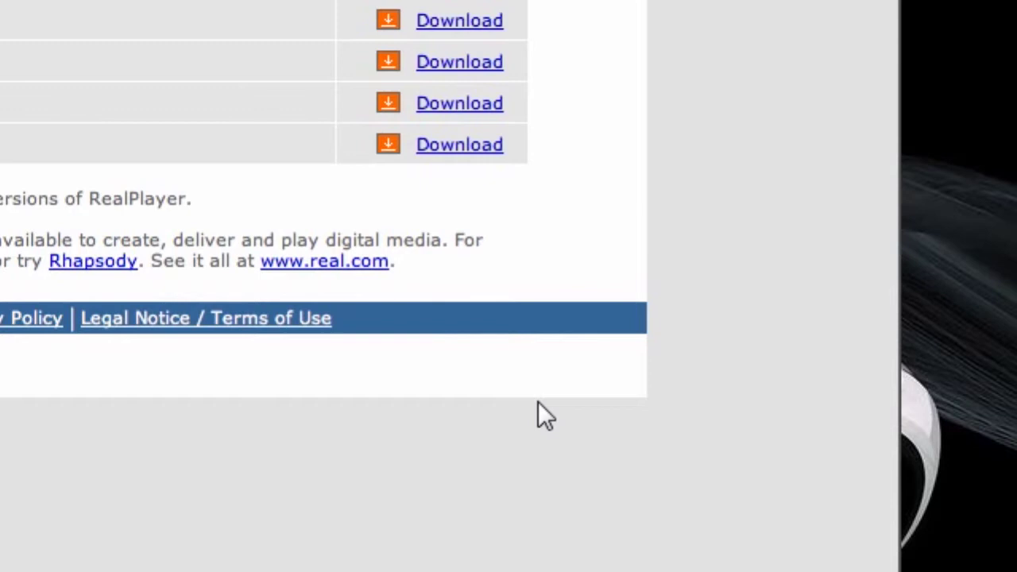